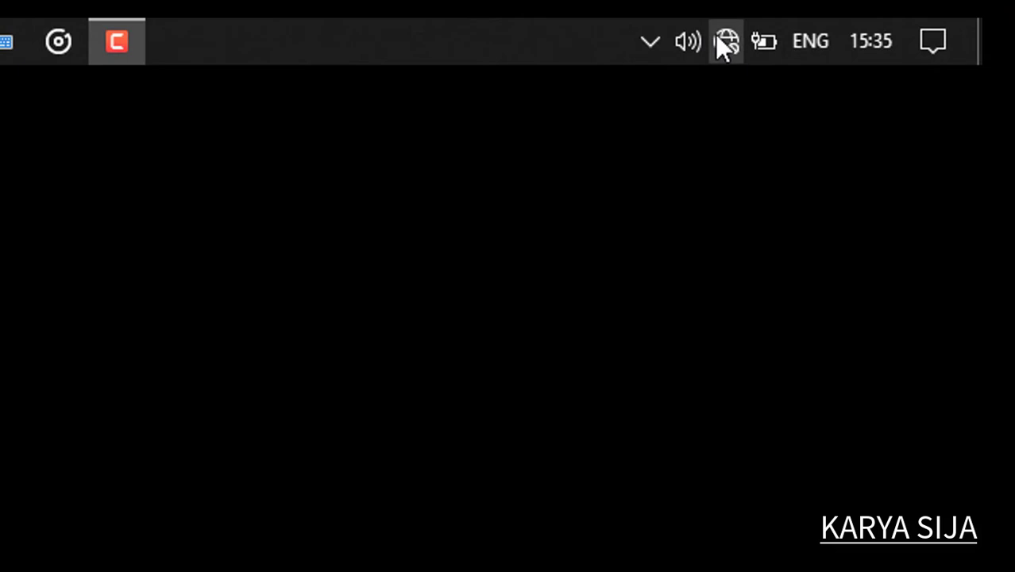
- Check which Wi-Fi network the computer is connected to
left_click(724, 42)
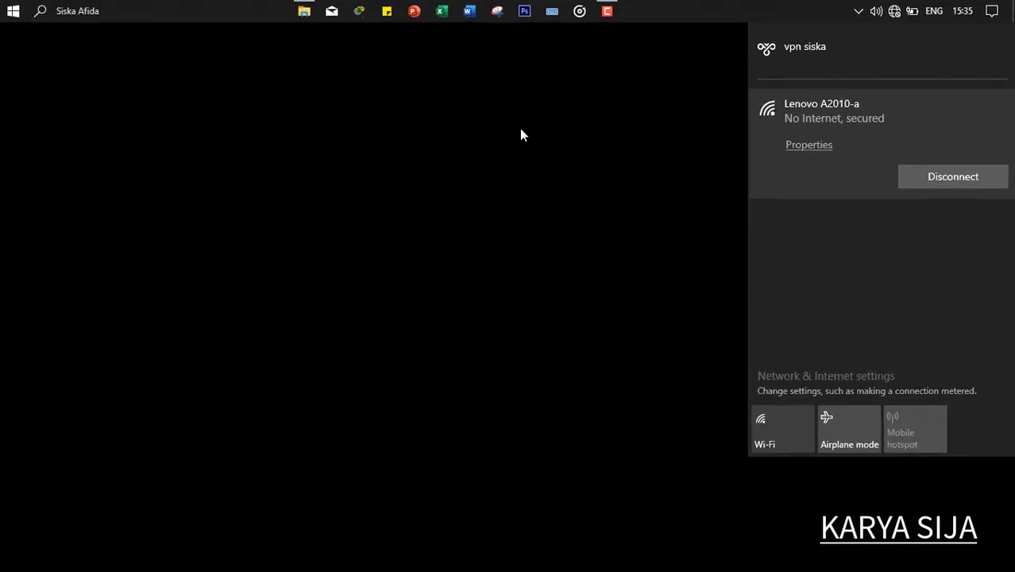
left_click(515, 133)
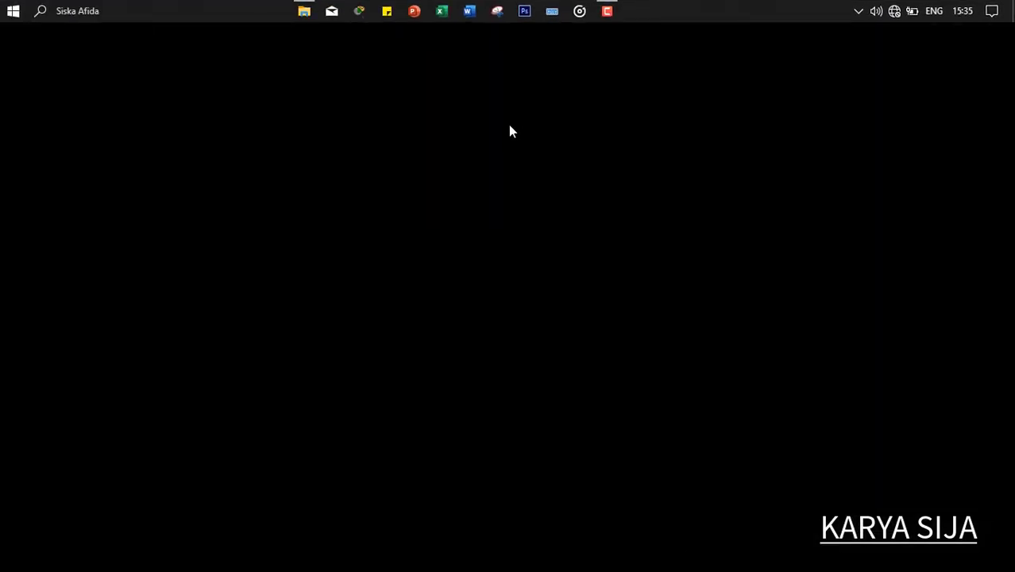
- Create a new folder named "sharing" on the Data (F:) drive in File Explorer
left_click(304, 12)
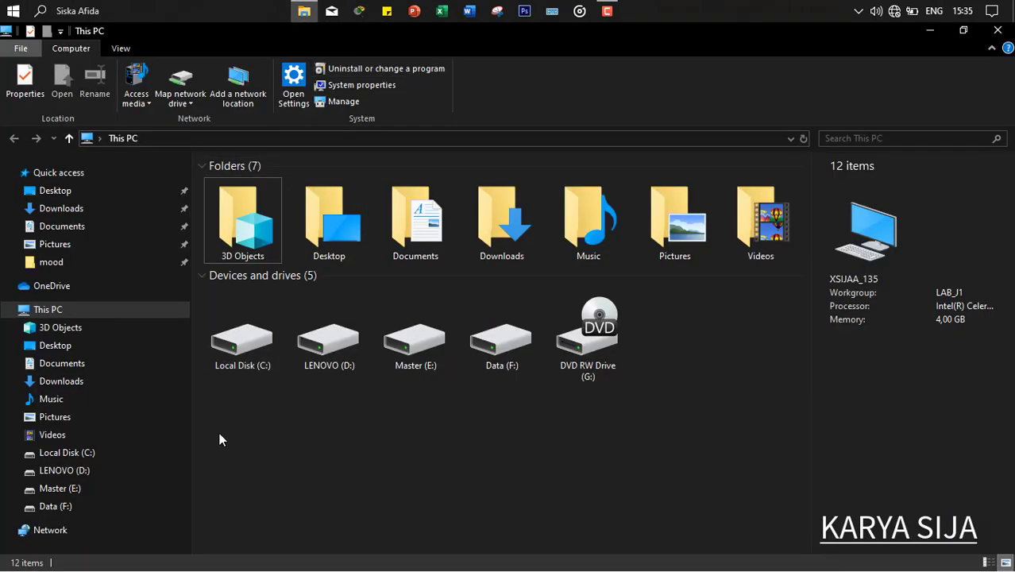
left_click(56, 505)
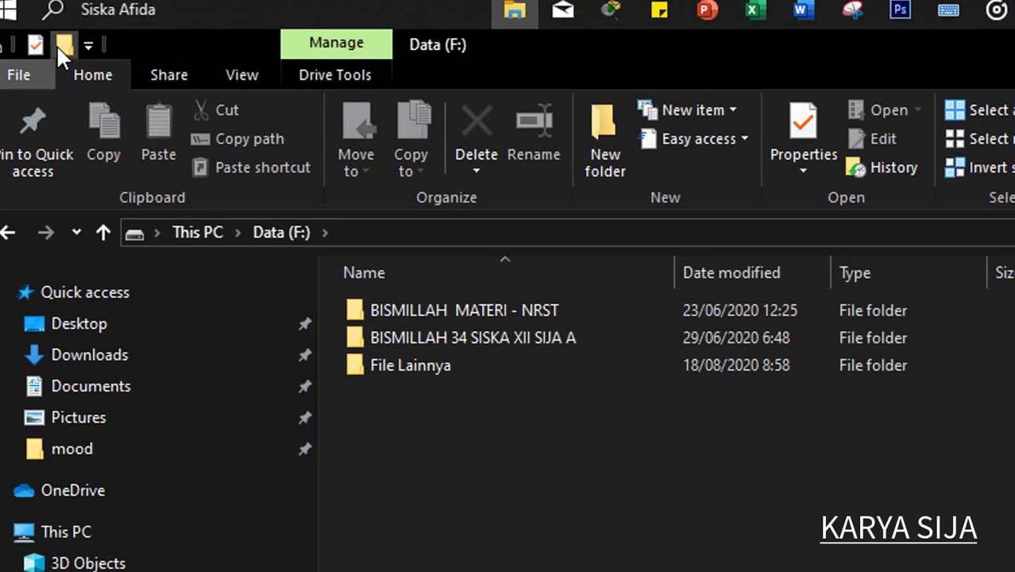
left_click(57, 46)
type("sha")
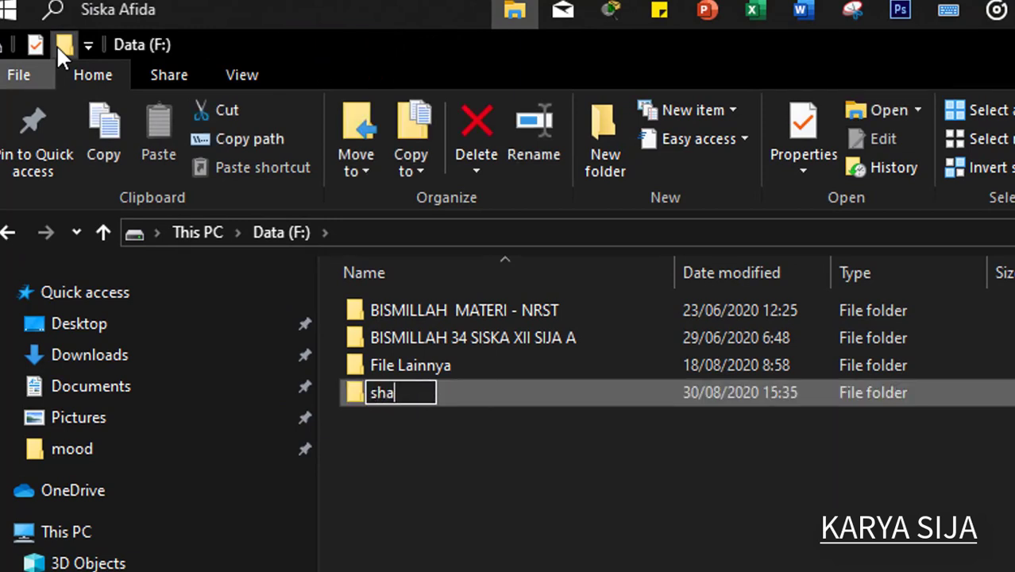
type("ring")
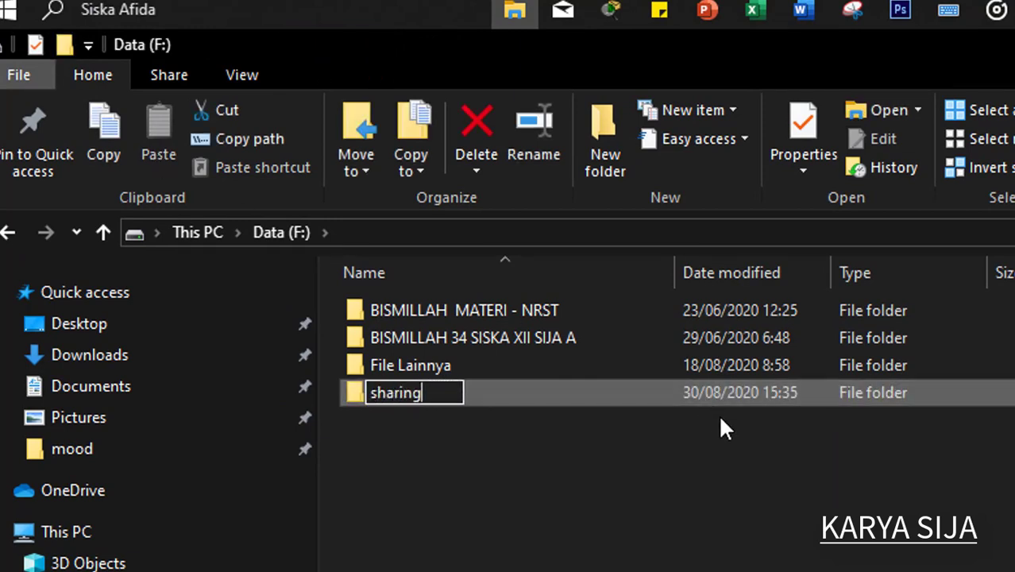
left_click(656, 393)
- Create a text document named "sharing file" inside the sharing folder
double_click(609, 393)
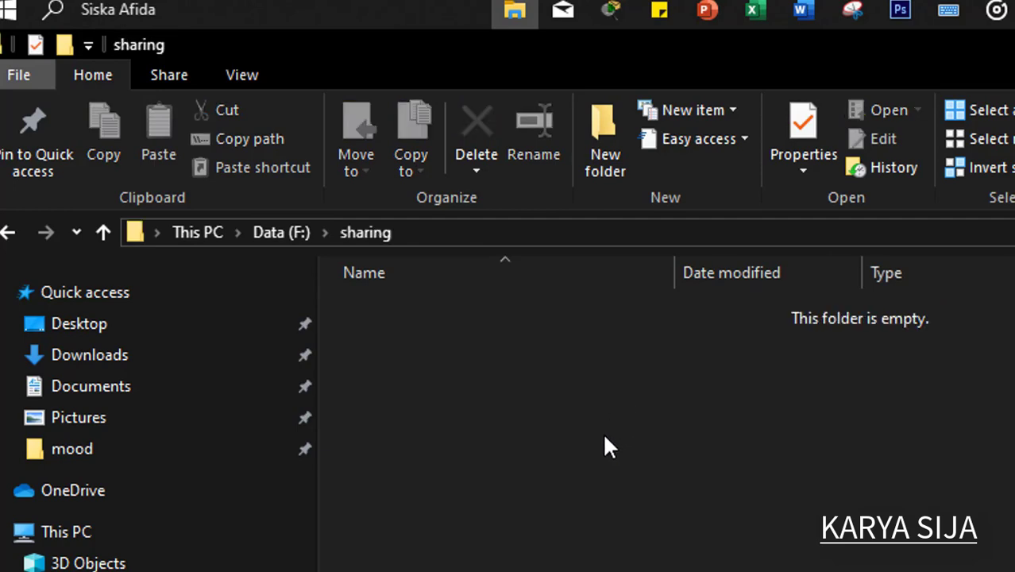
right_click(602, 431)
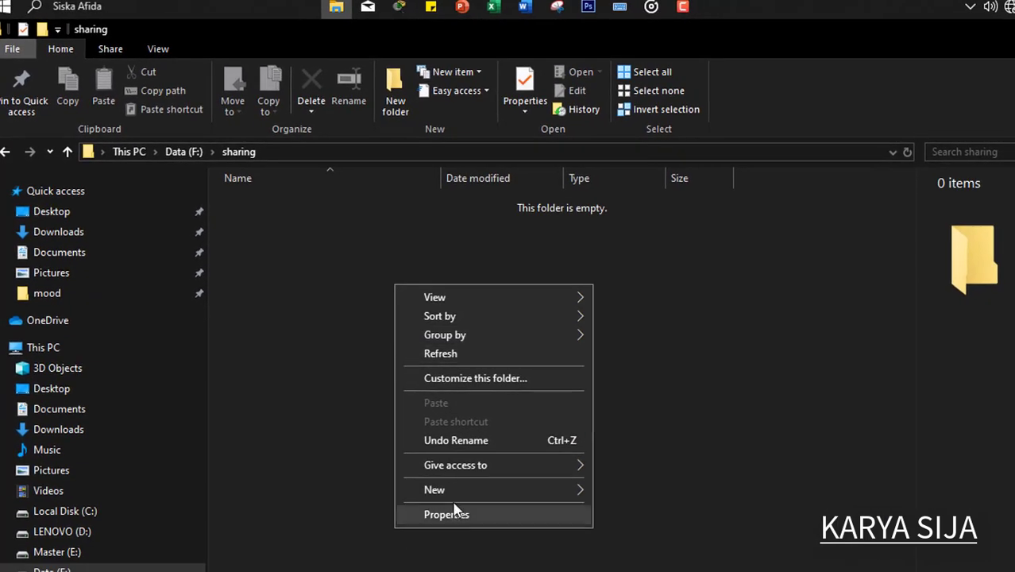
mouse_move(553, 488)
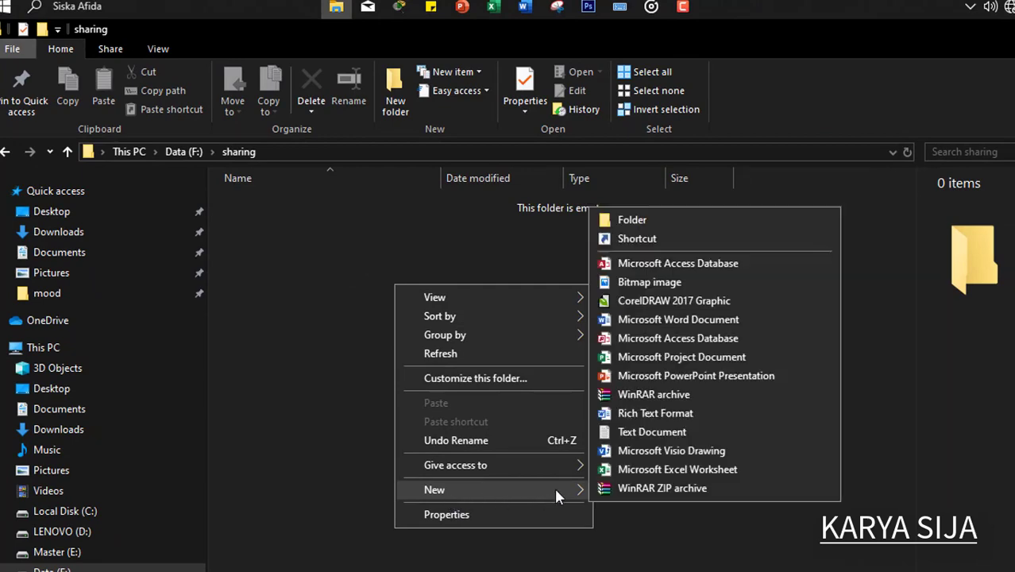
left_click(632, 432)
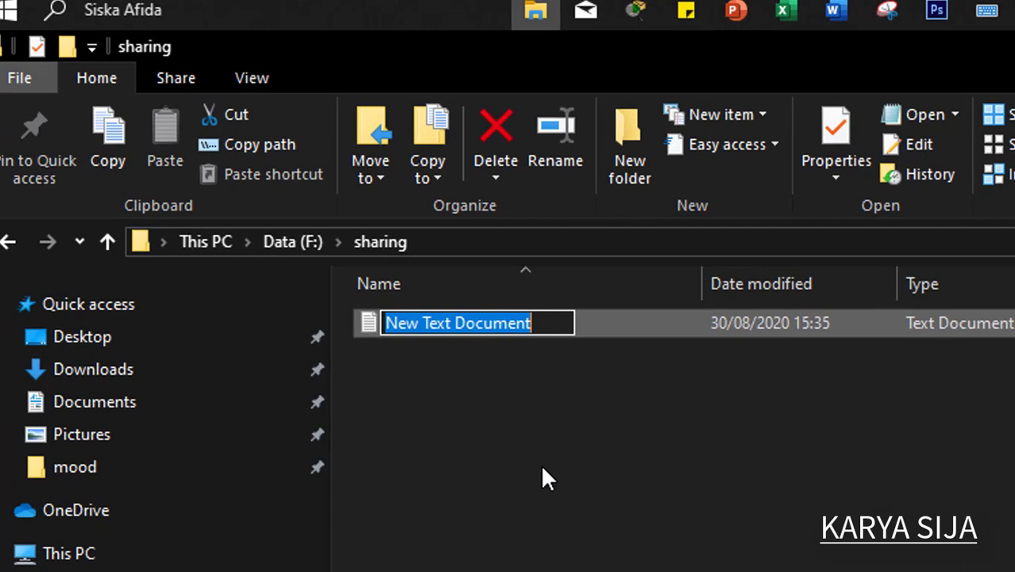
type("s")
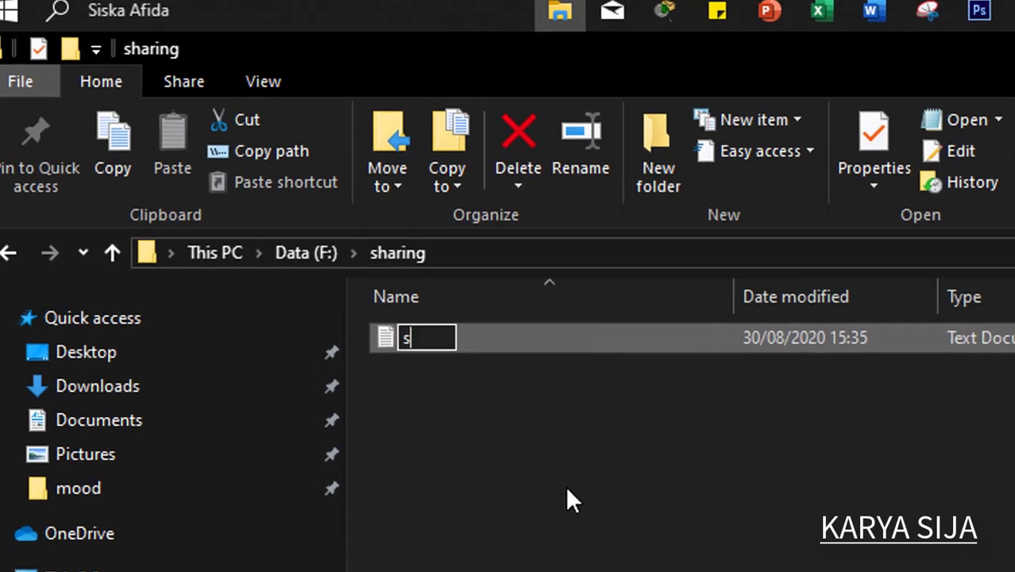
type("haring file")
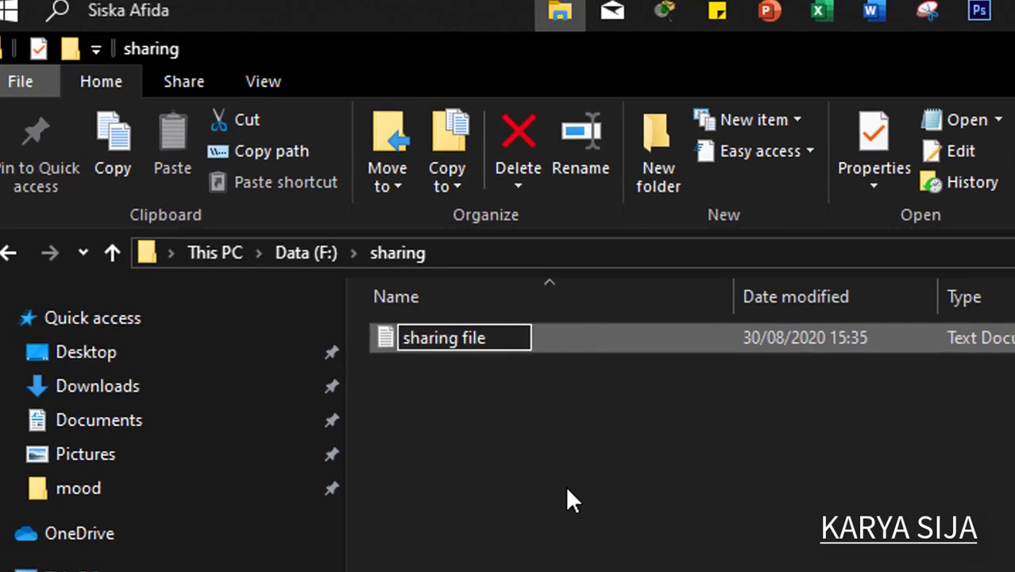
key("Return")
- Give specific people access to the sharing folder on Data (F:), adding Everyone to the list
left_click(306, 251)
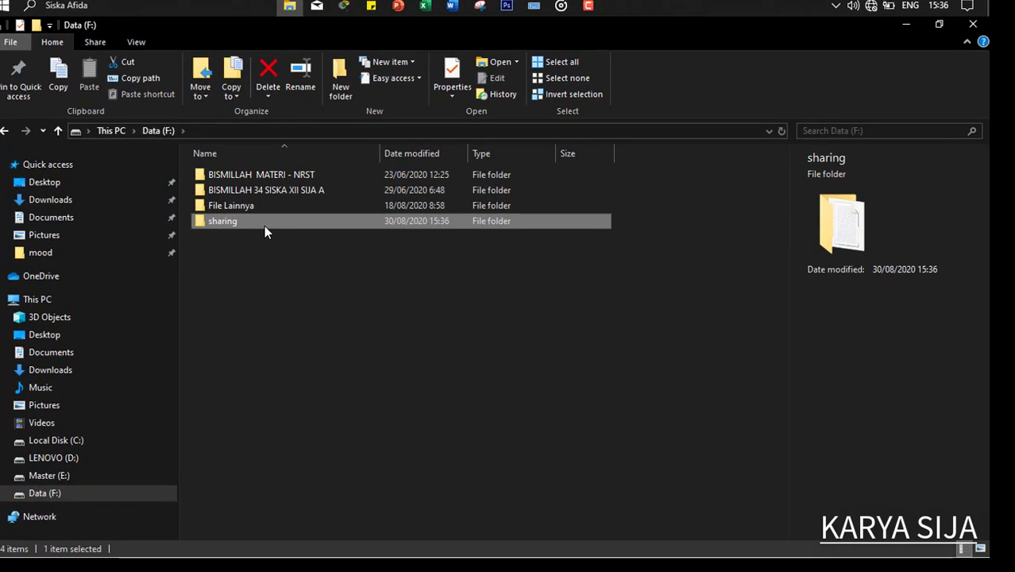
right_click(263, 224)
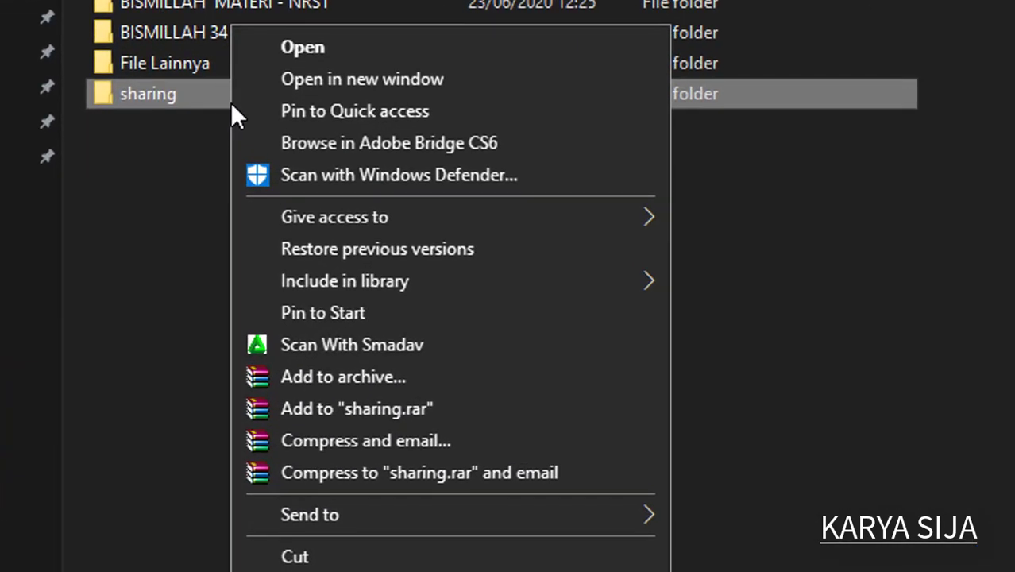
mouse_move(350, 219)
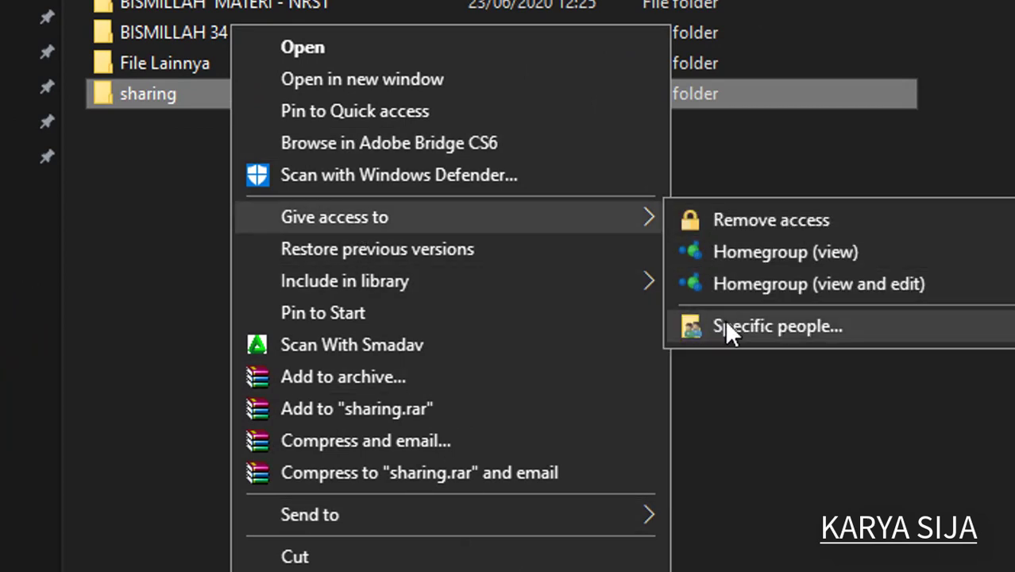
left_click(707, 333)
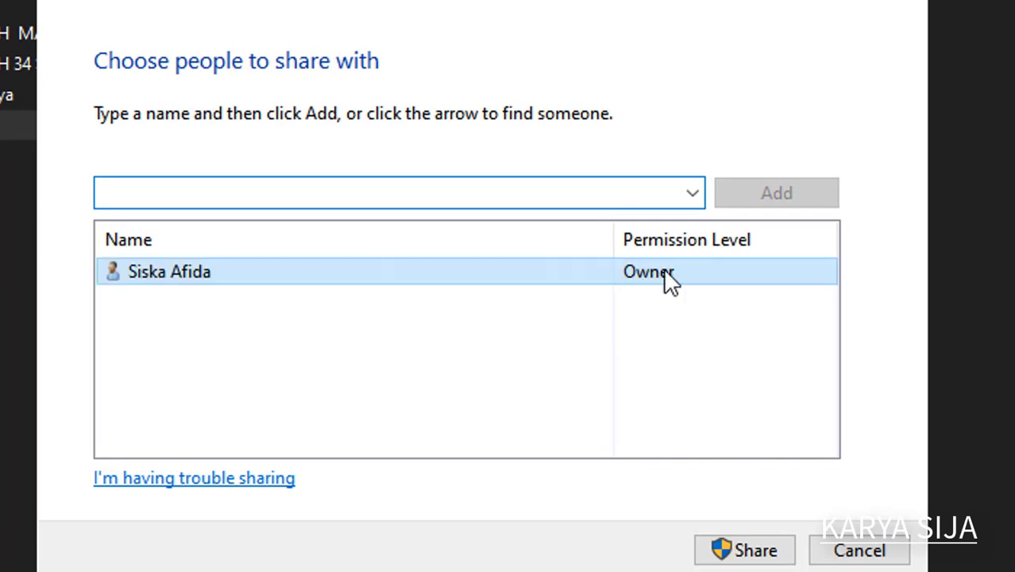
left_click(692, 199)
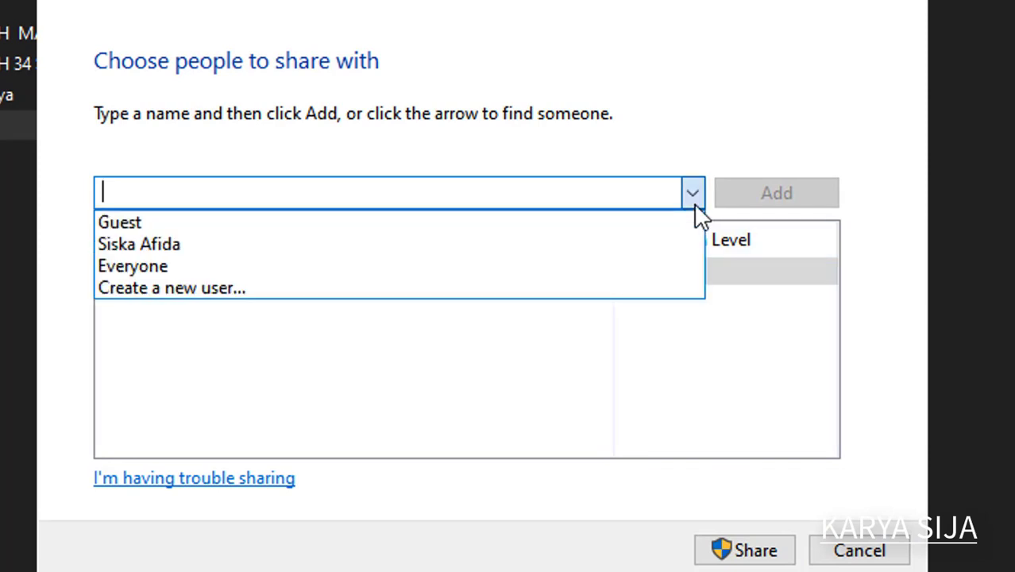
left_click(354, 265)
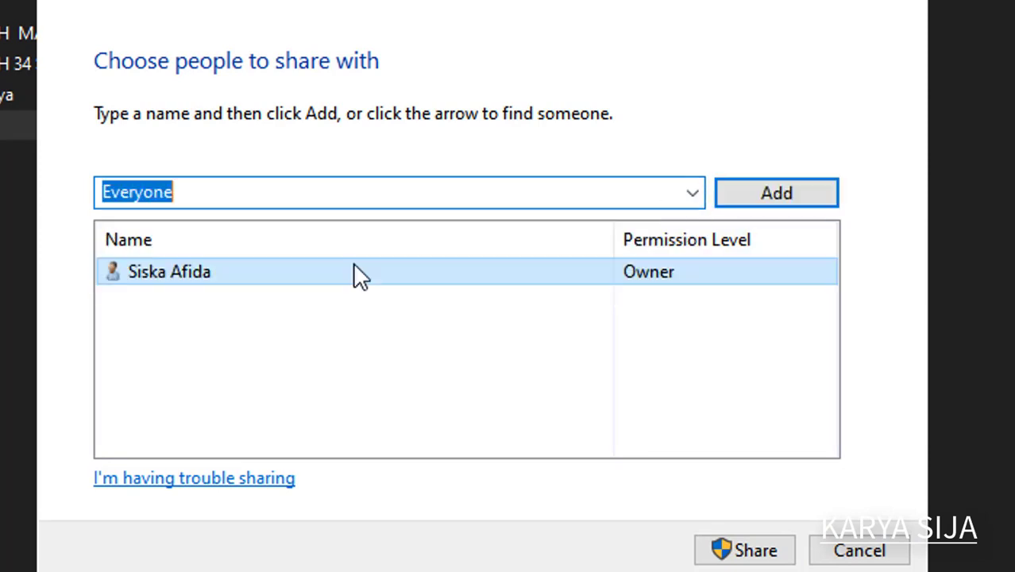
left_click(808, 213)
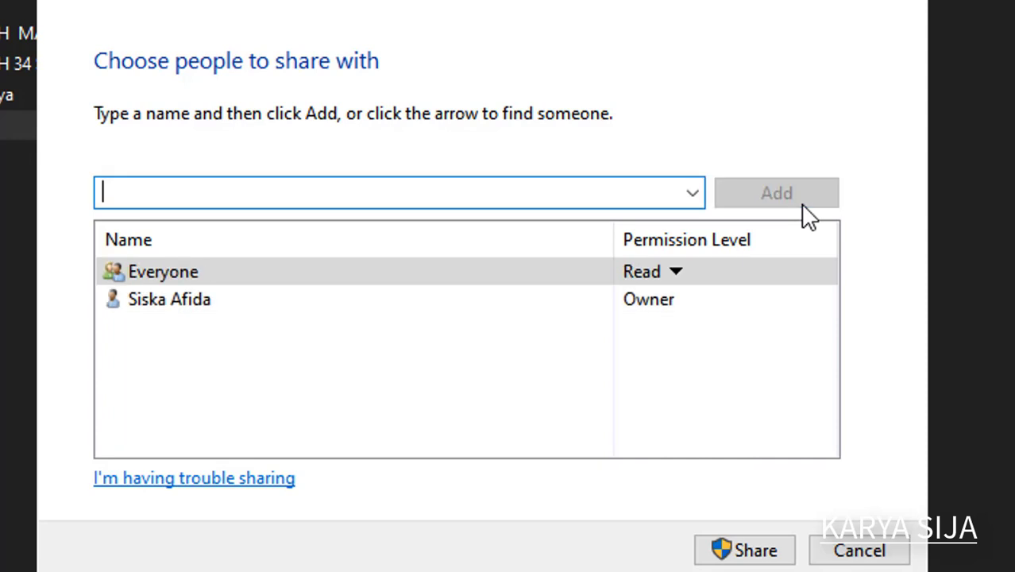
- Set Everyone's permission level to Read/Write, share the folder and finish the sharing wizard
left_click(676, 272)
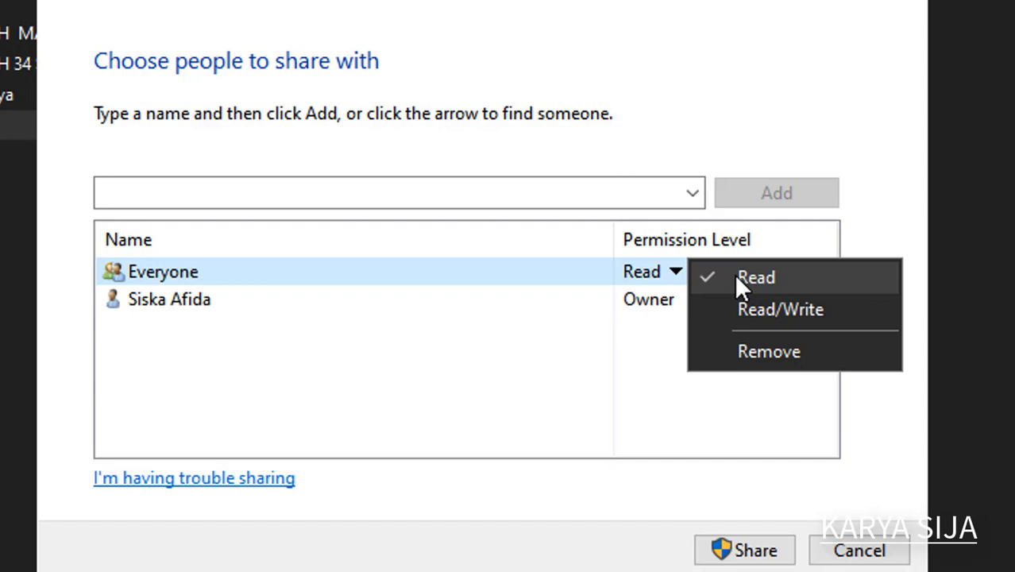
left_click(782, 311)
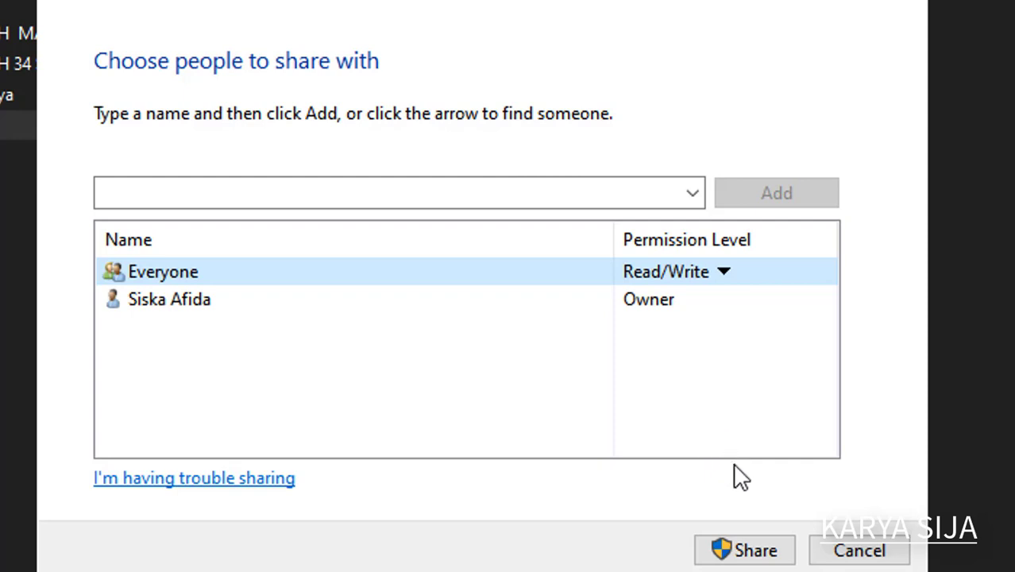
left_click(741, 555)
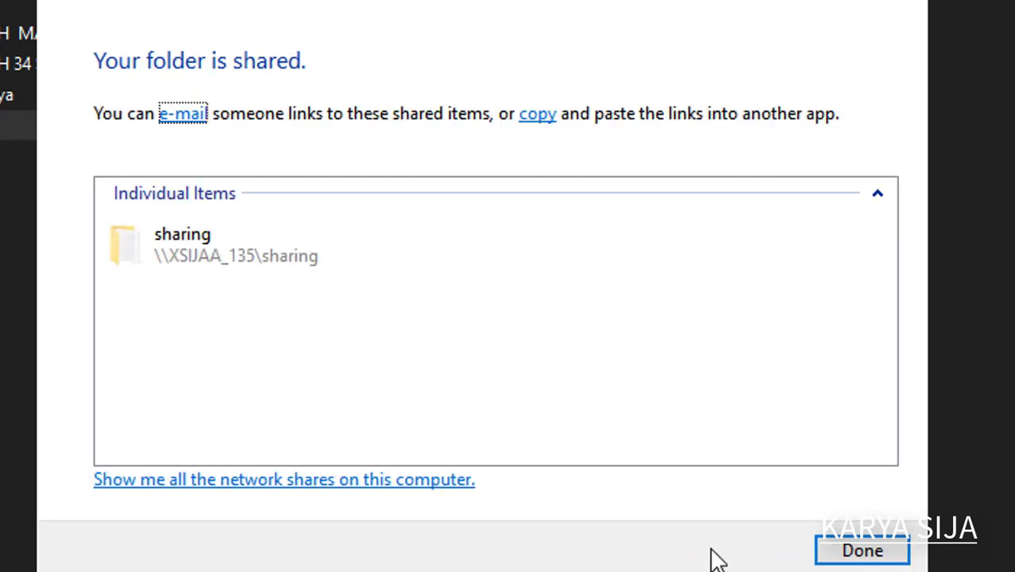
left_click(842, 551)
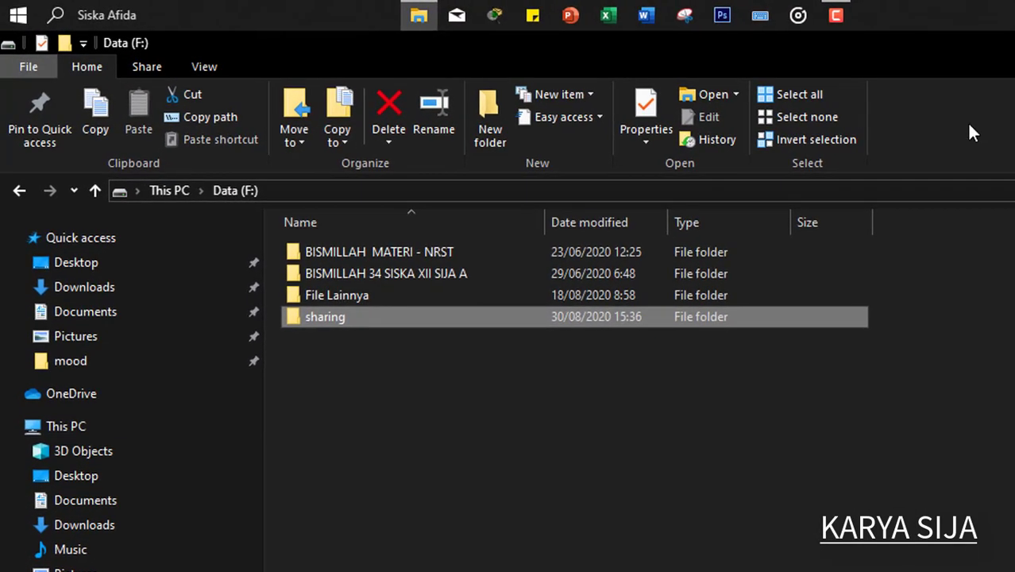
left_click(835, 14)
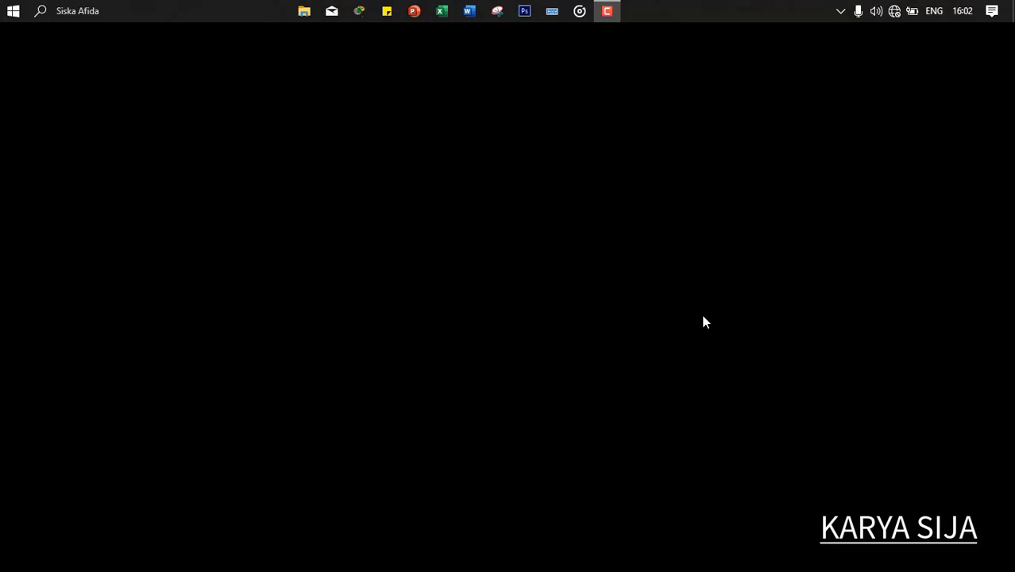
- Open Command Prompt and run ipconfig to show the computer's IP configuration
key("super+r")
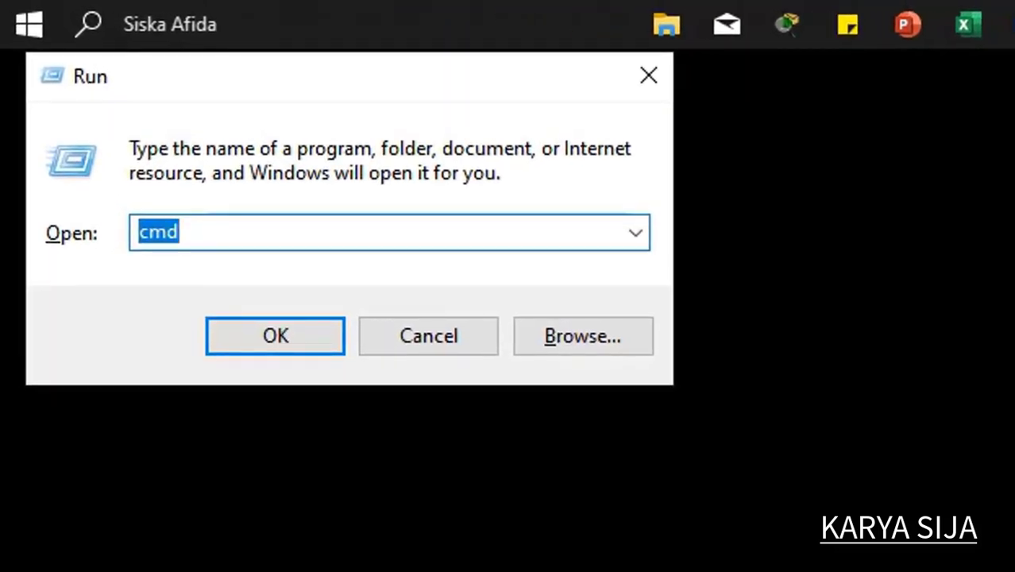
key("Return")
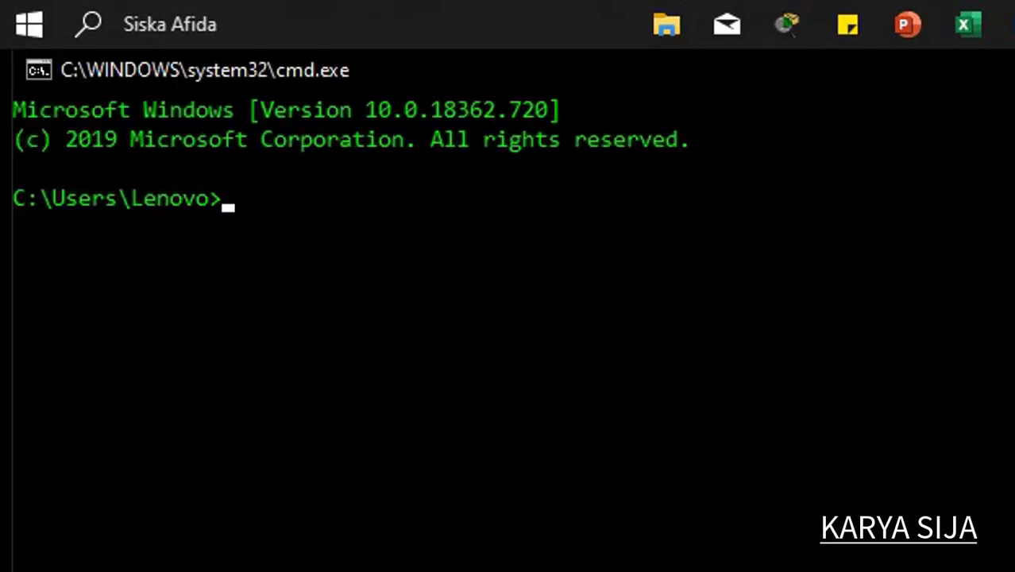
type("ipconfi")
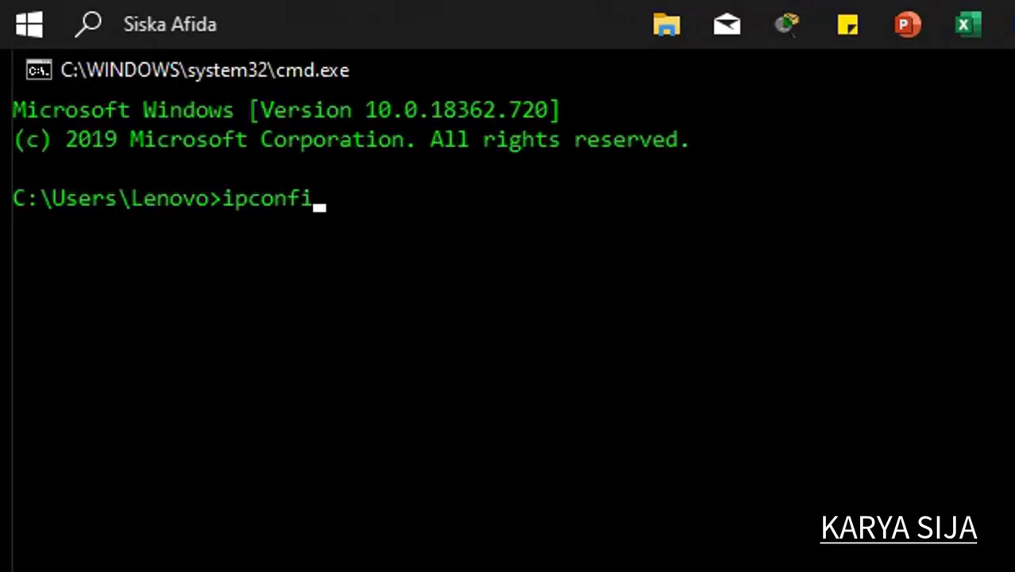
type("g")
key("Return")
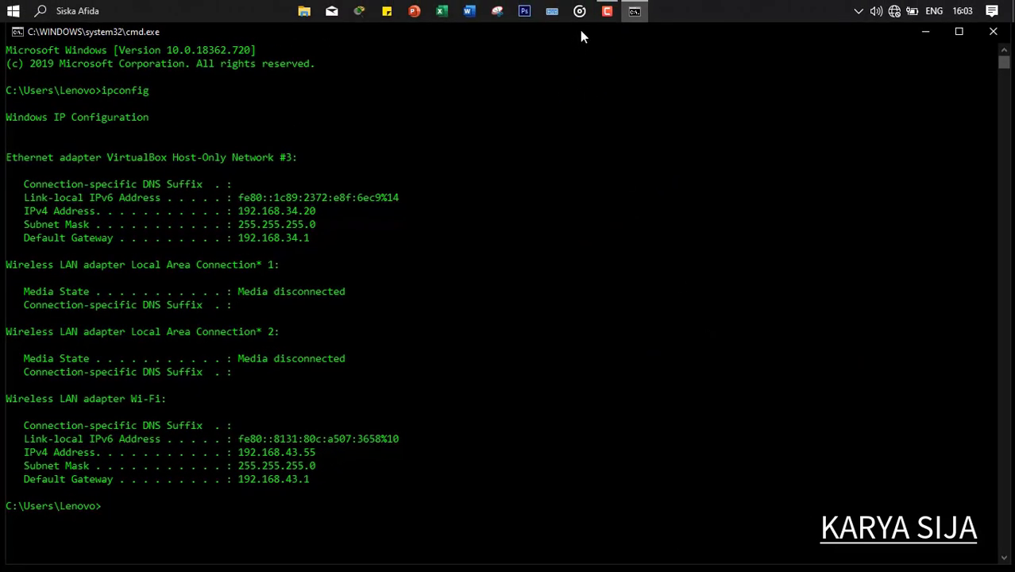
- Open Control Panel and go through the Network and Sharing Center to the adapter settings
left_click(44, 9)
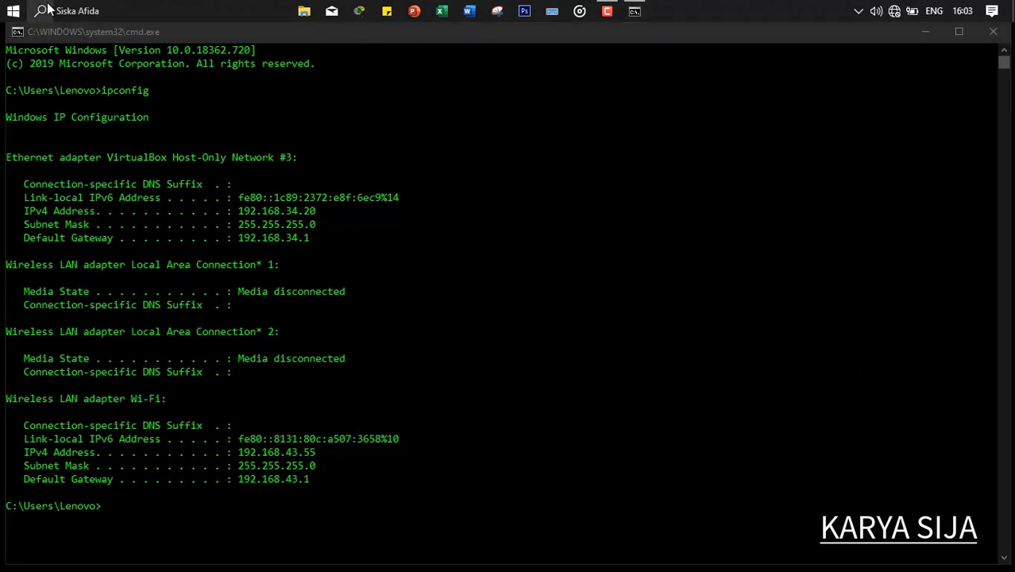
type("cont")
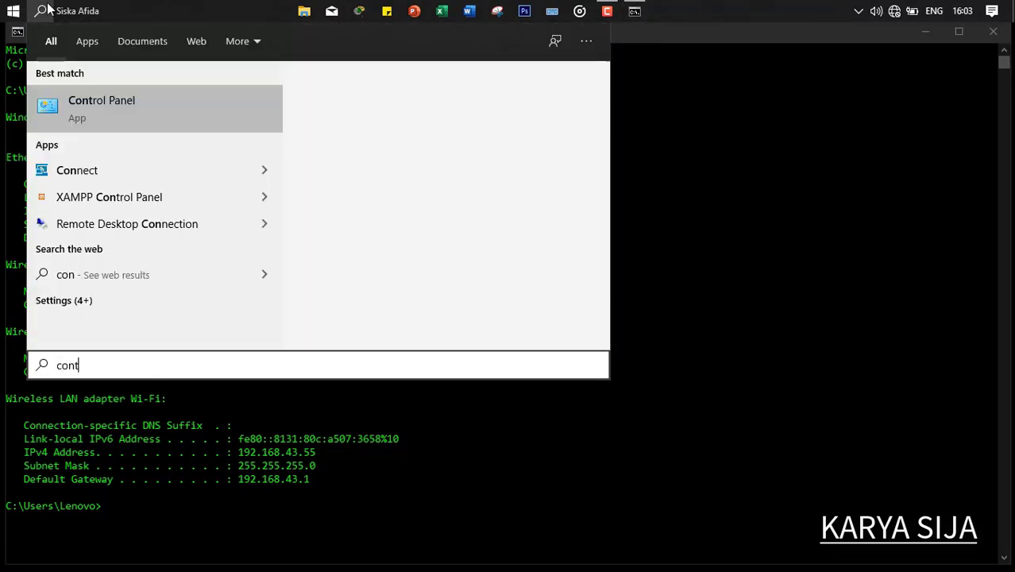
key("Return")
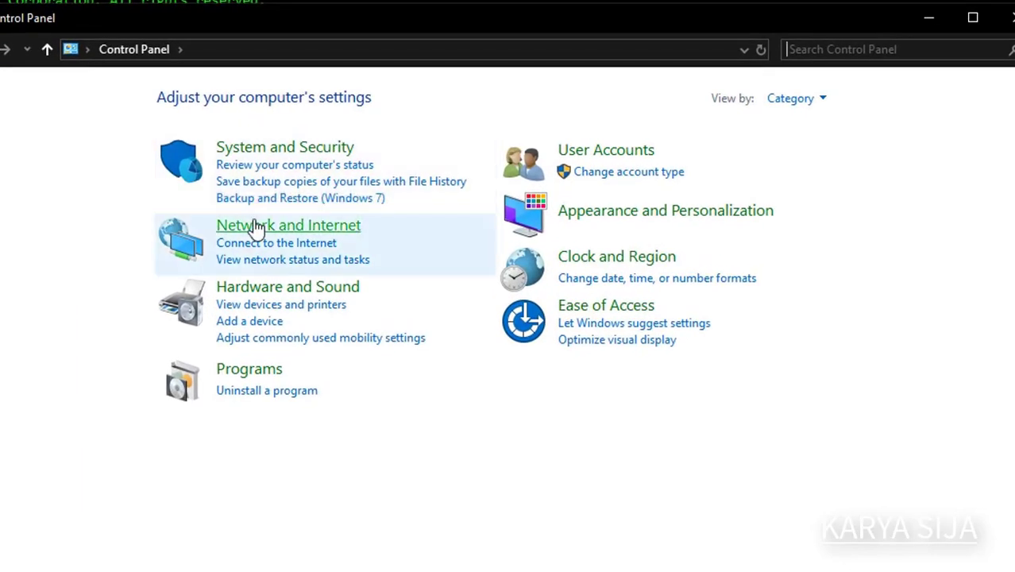
left_click(293, 232)
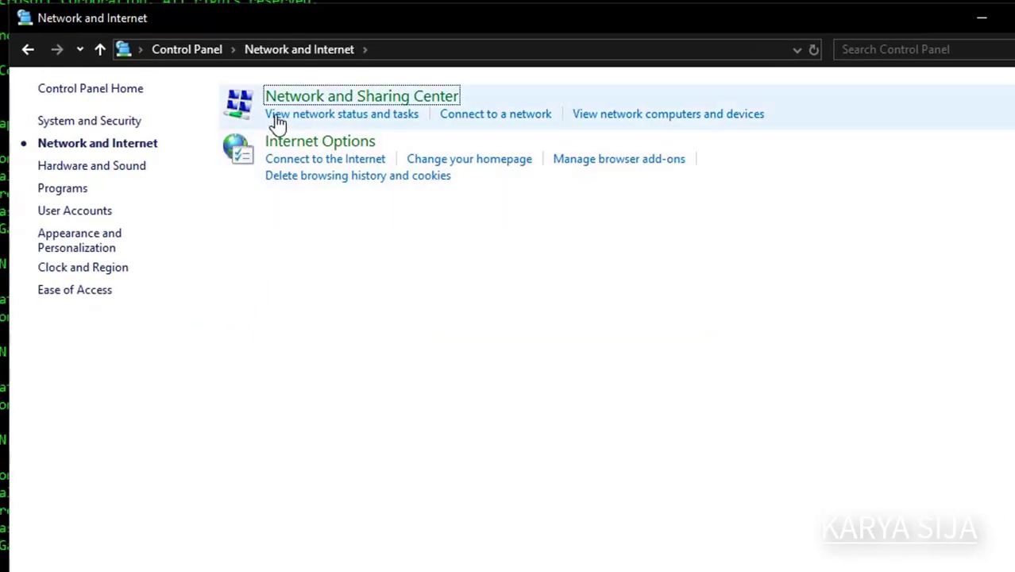
left_click(285, 103)
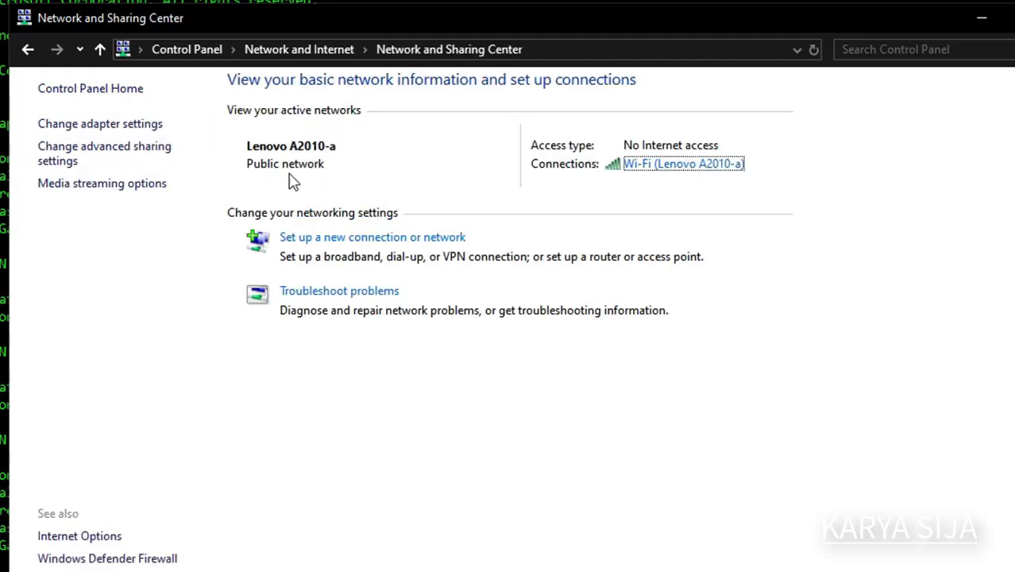
left_click(139, 129)
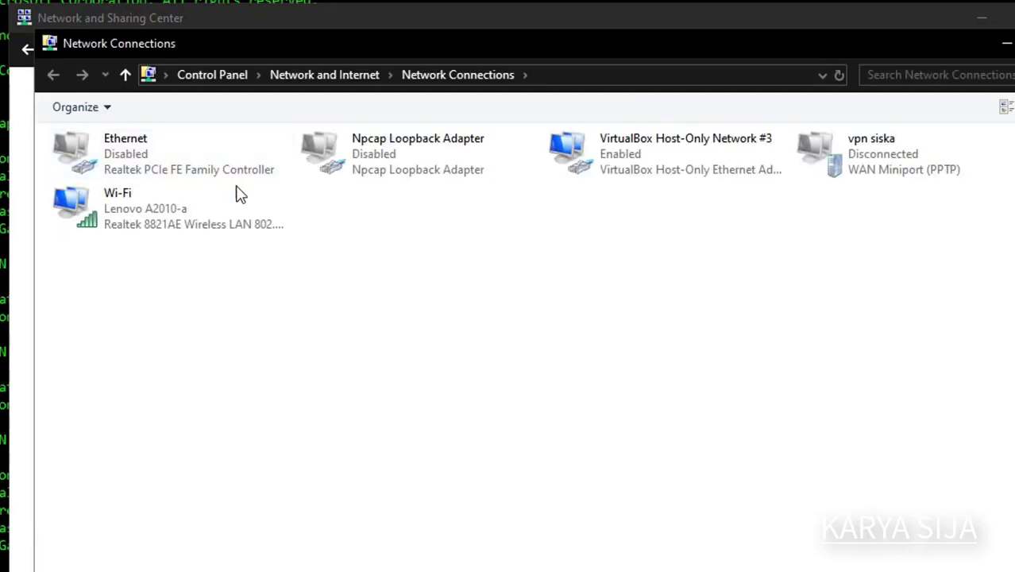
- Open the Wi-Fi adapter's status, view its network connection details and close the details
left_click(223, 201)
right_click(223, 202)
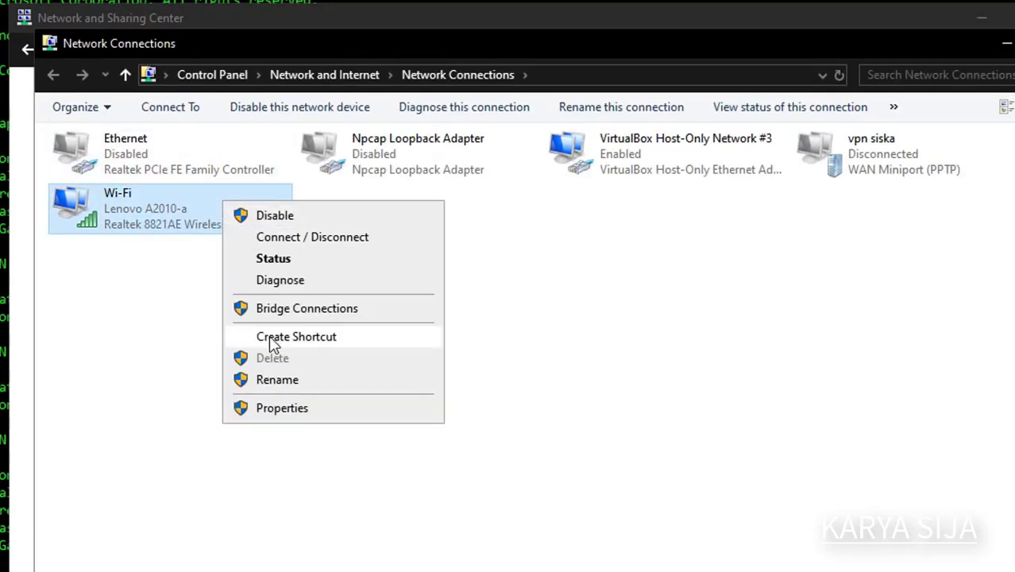
left_click(251, 264)
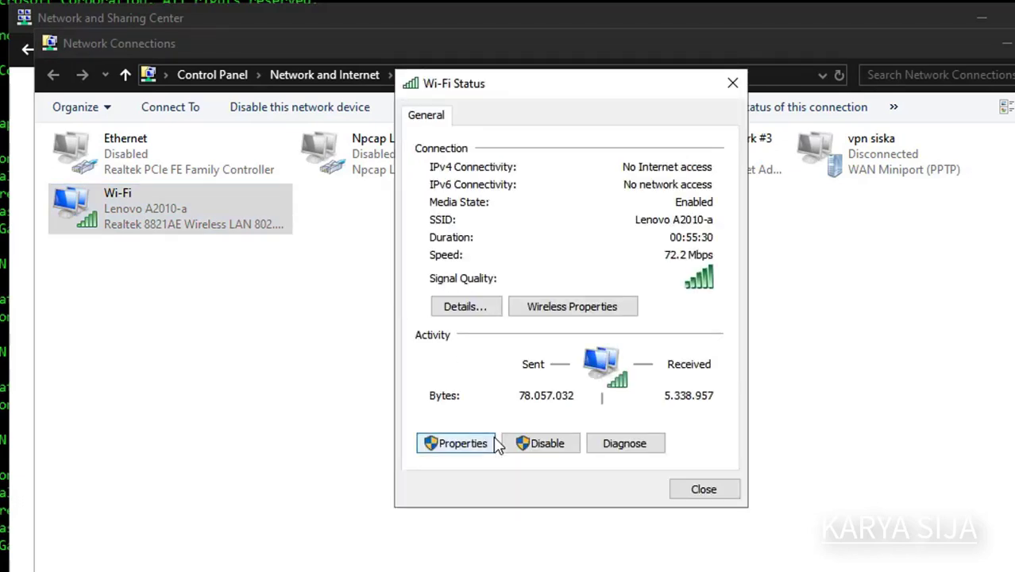
left_click(468, 314)
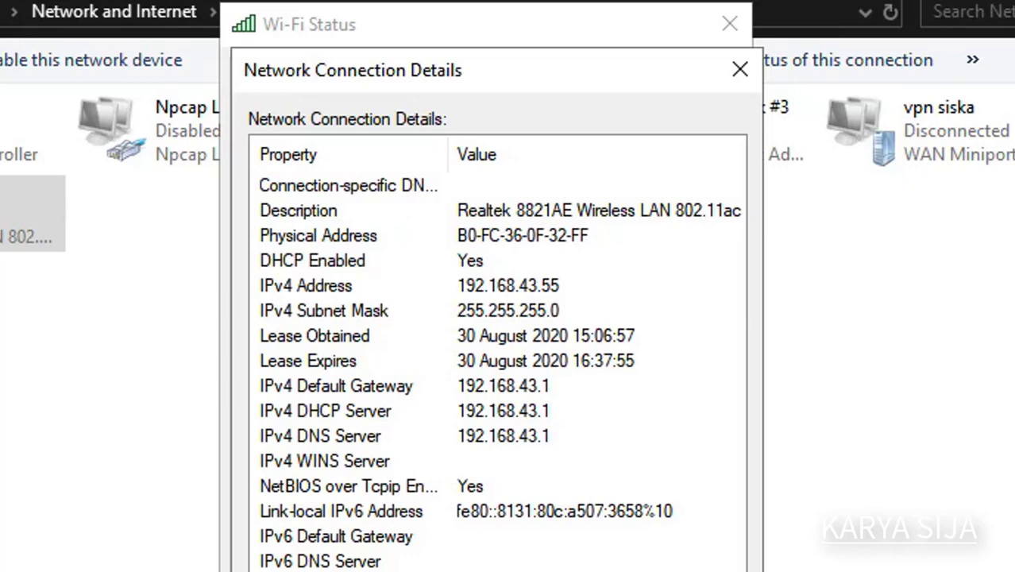
key("Escape")
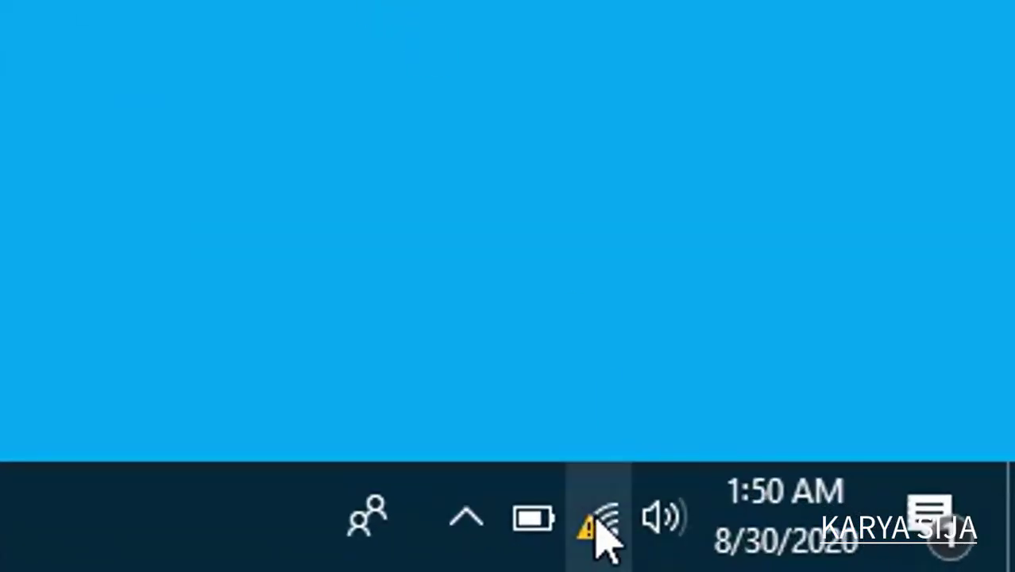
- On the second computer, open File Explorer and go to the network location \\192.168.43.55
mouse_move(588, 535)
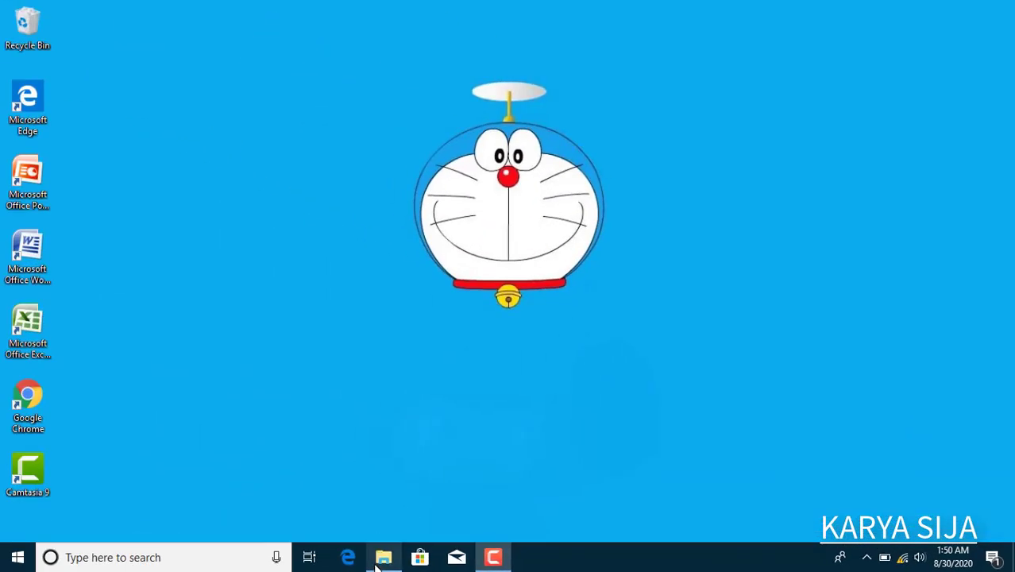
left_click(382, 558)
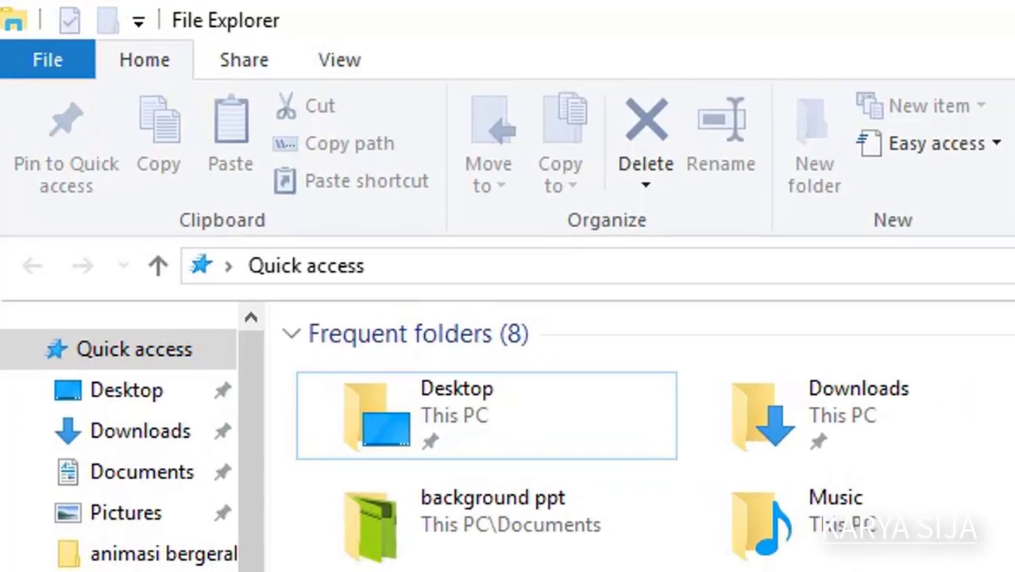
left_click(448, 264)
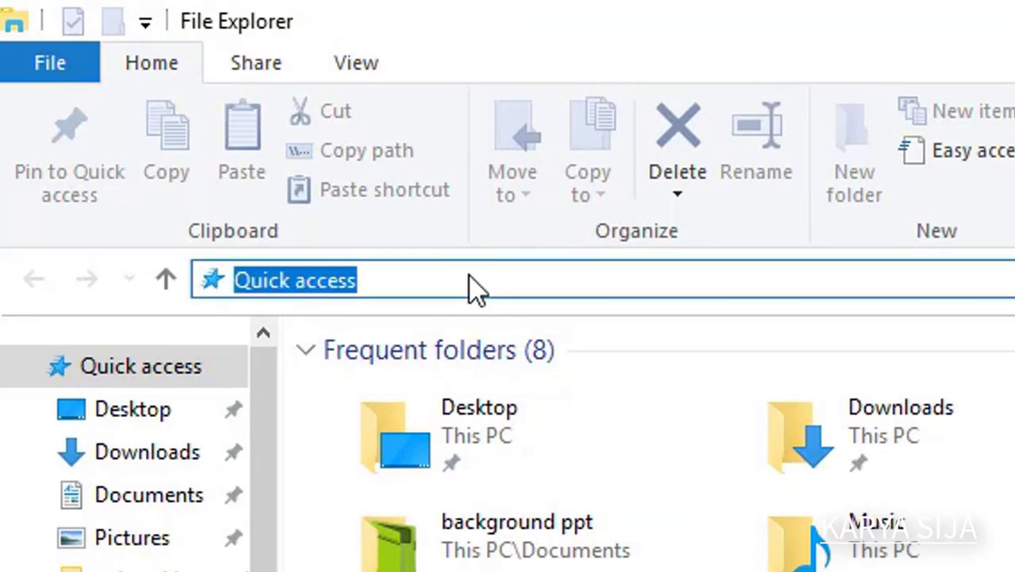
type("\\\\")
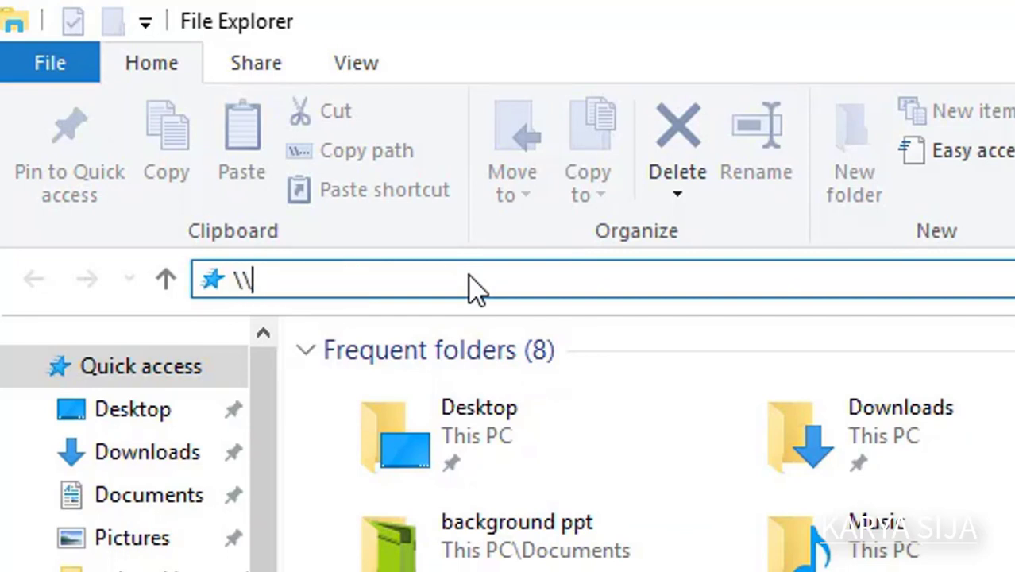
type("192.1")
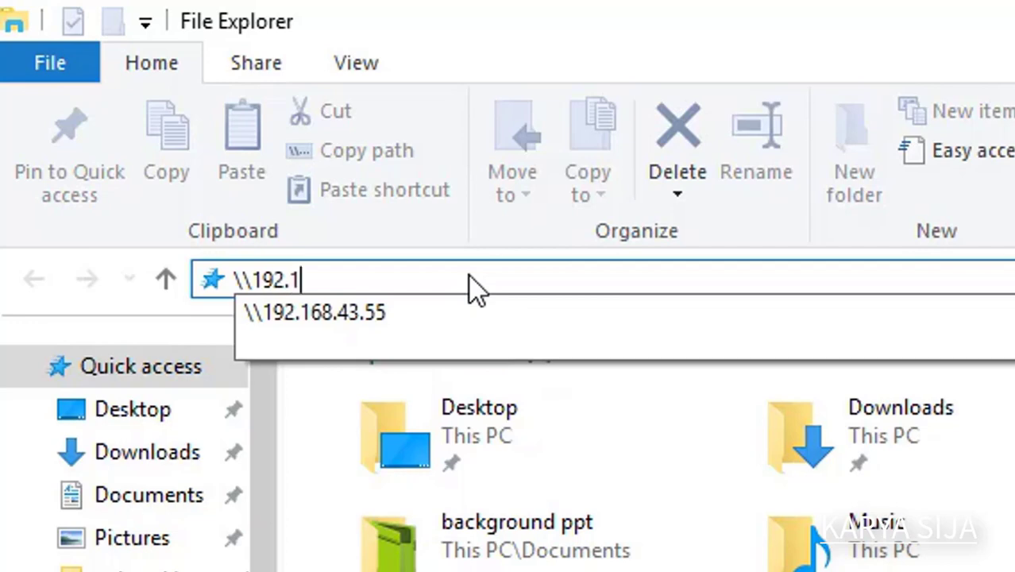
type("68.43.")
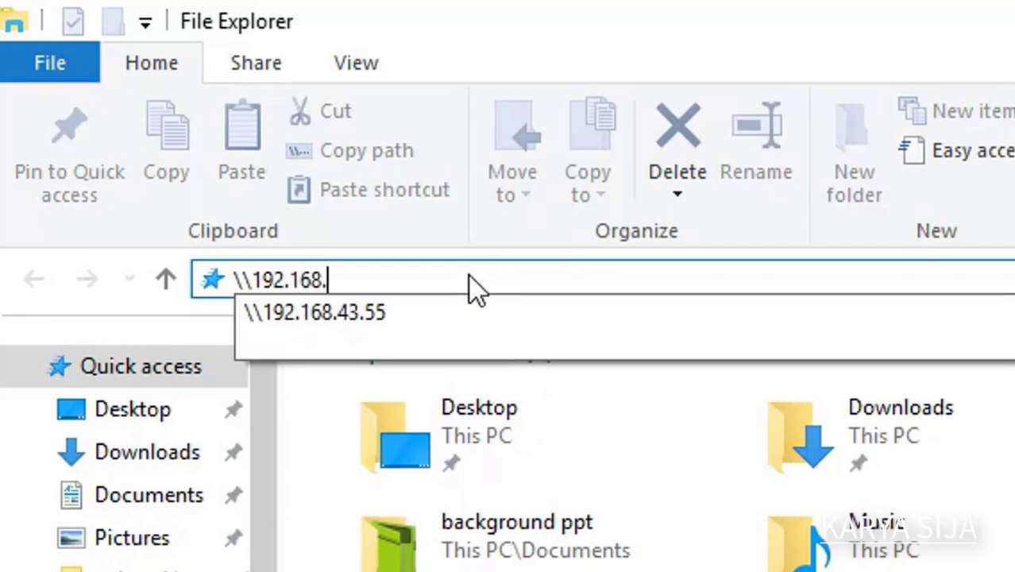
type("55")
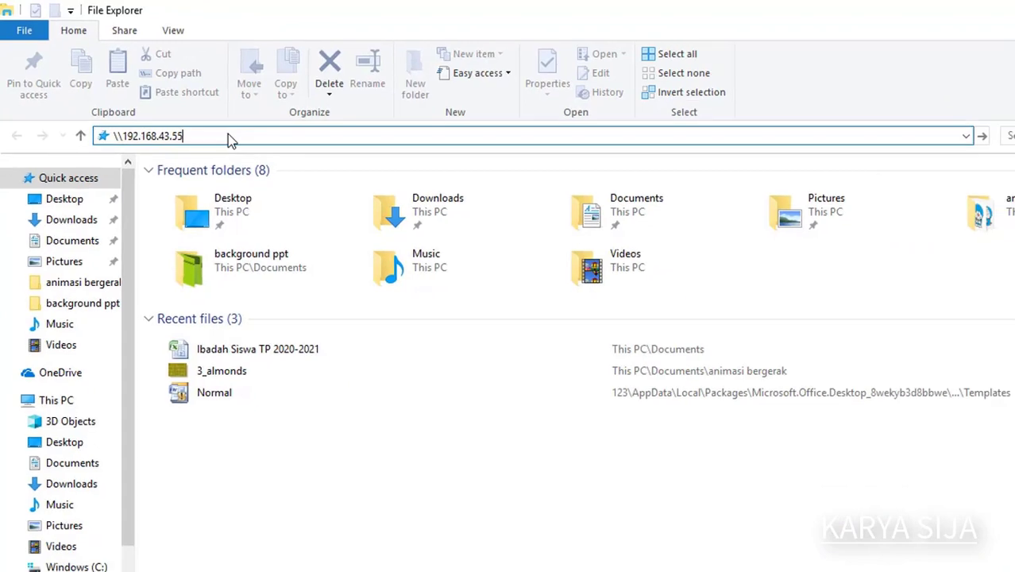
key("Return")
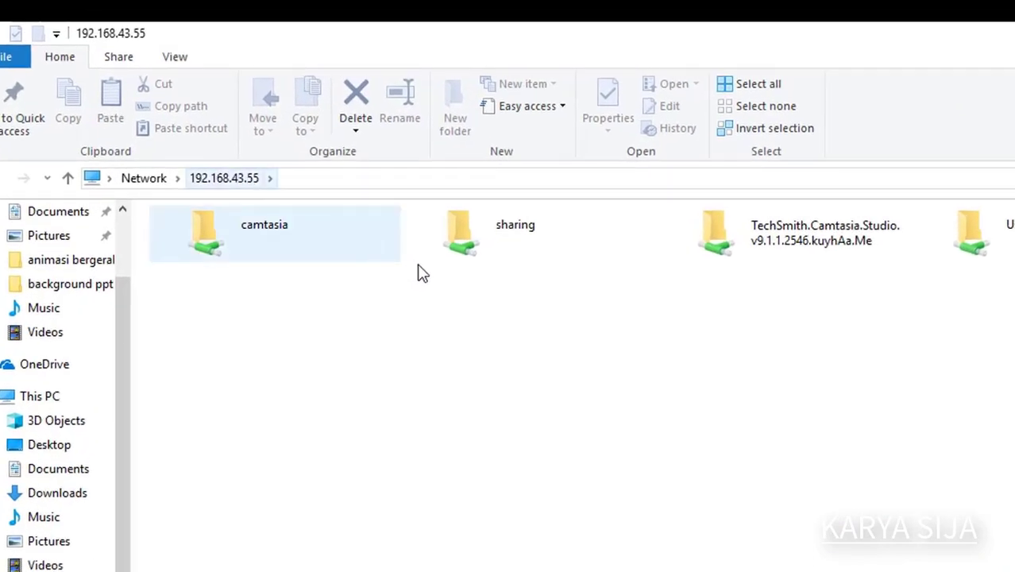
- Open the shared folder named sharing and copy its text document "sharing file" into the local Documents folder
left_click(511, 251)
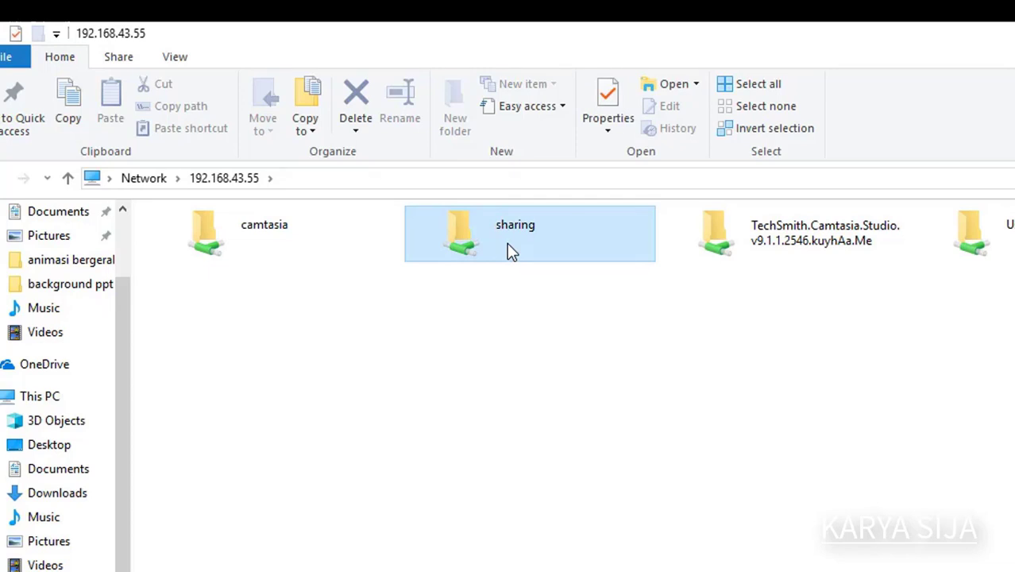
double_click(508, 245)
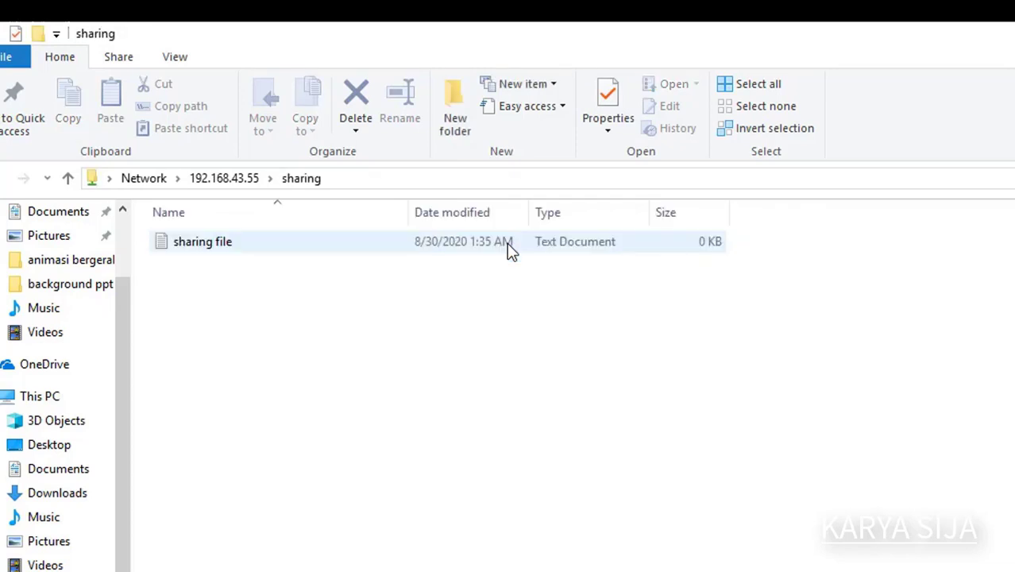
left_click(508, 244)
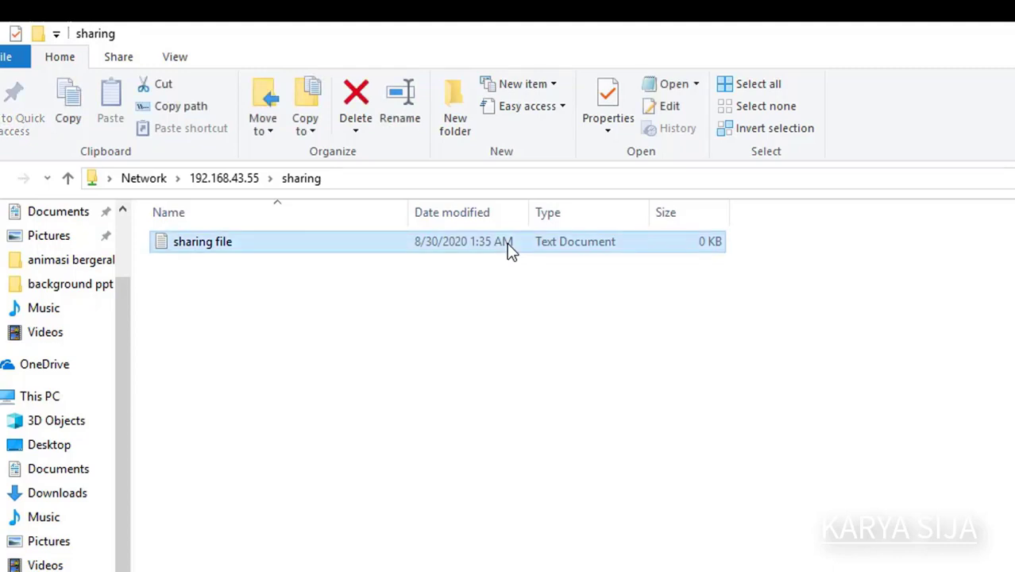
key("ctrl+c")
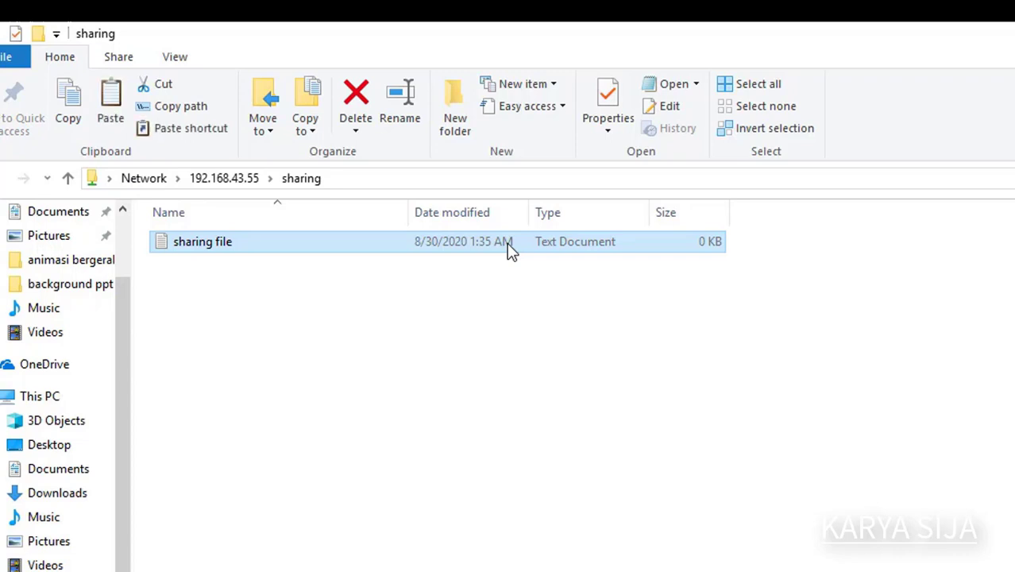
left_click(70, 476)
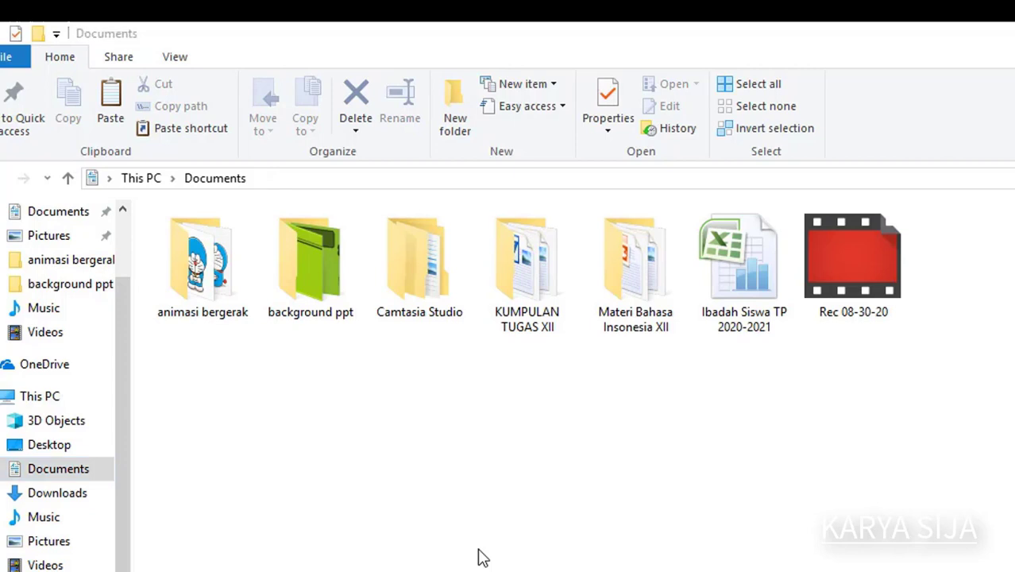
key("ctrl+v")
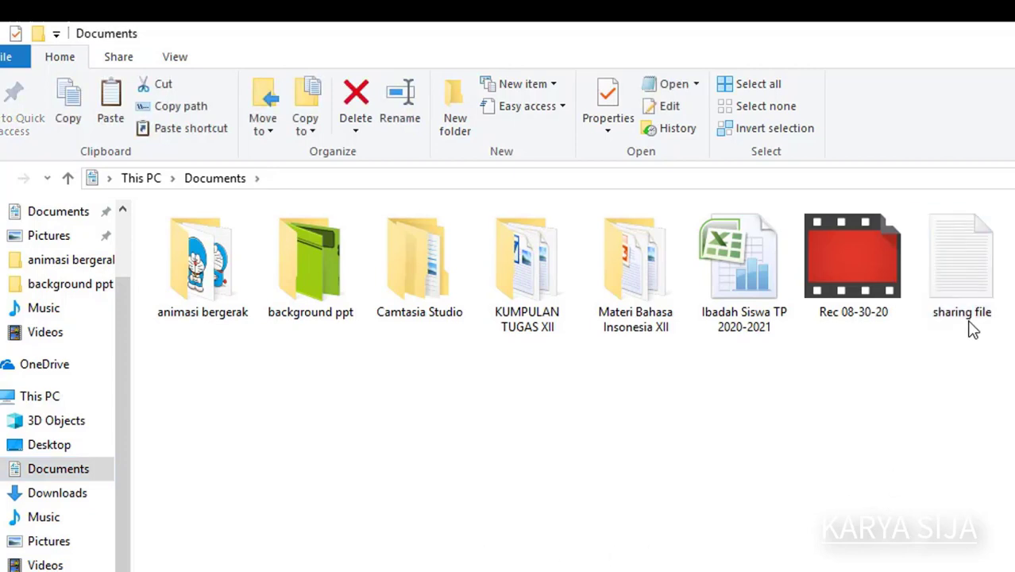
- Open the copied "sharing file" in Notepad, enter the text "hasil sharing" and close it without saving
double_click(981, 268)
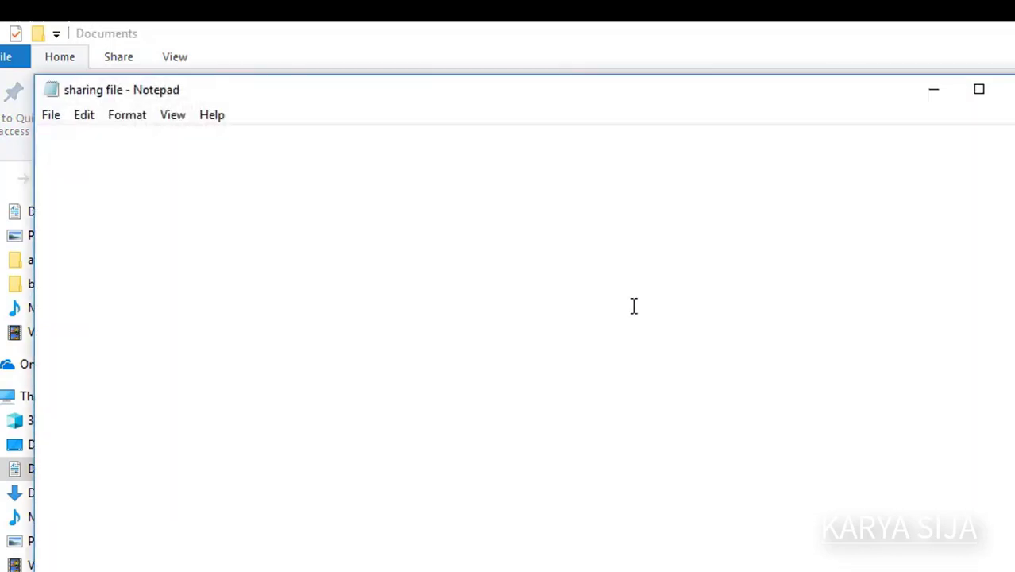
type("hasil sharig")
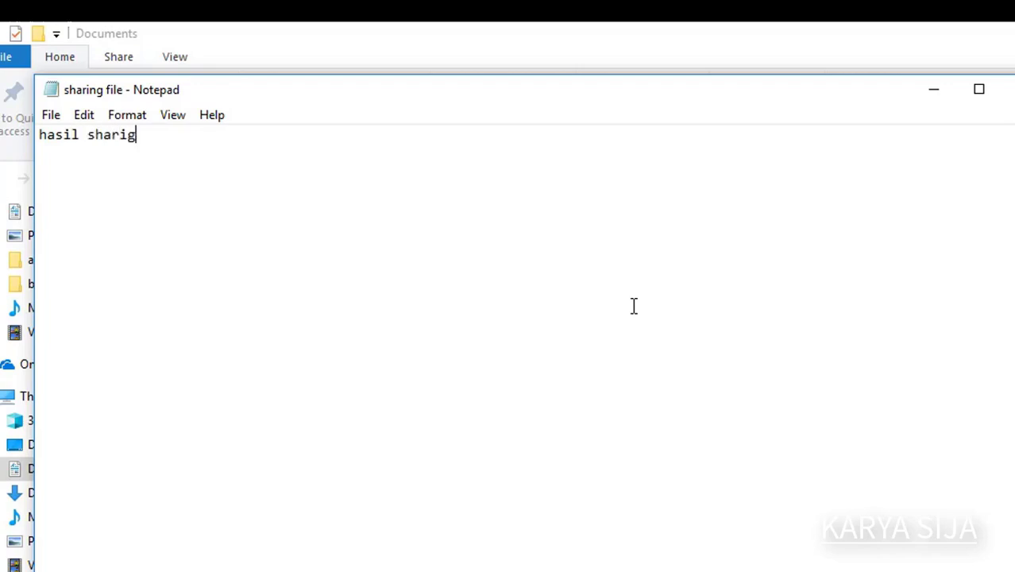
key("BackSpace")
type("ng")
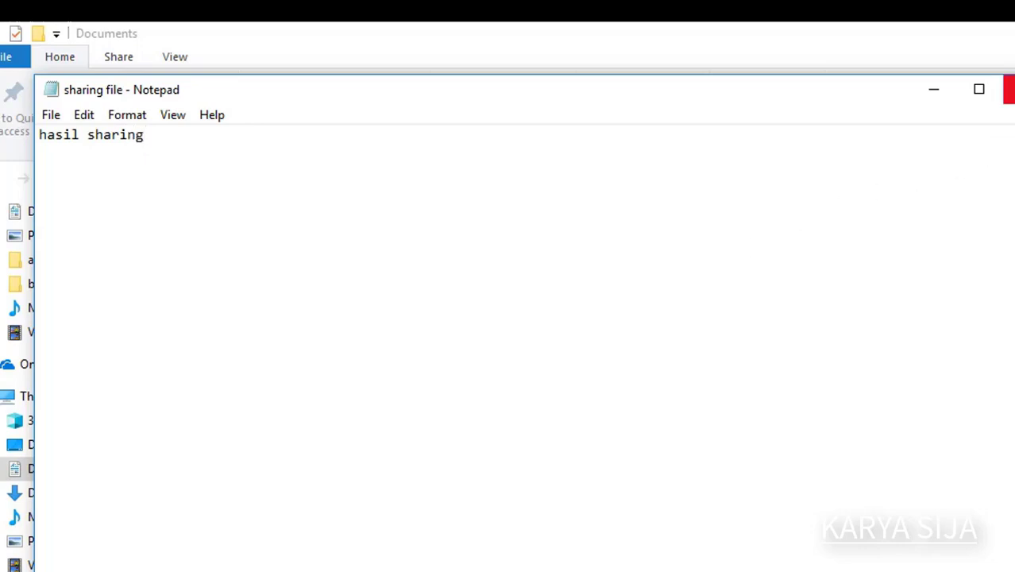
left_click(1007, 89)
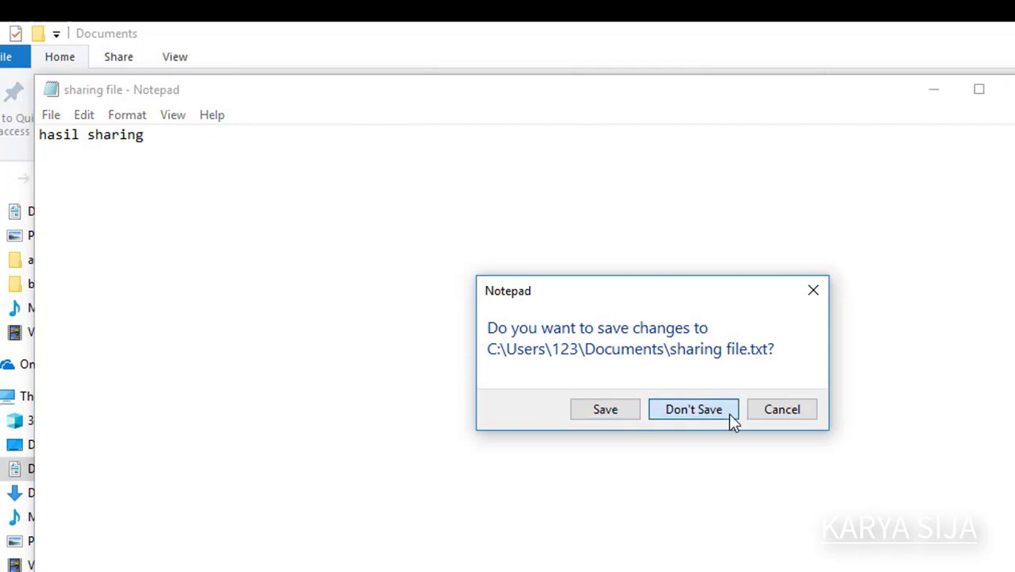
left_click(729, 414)
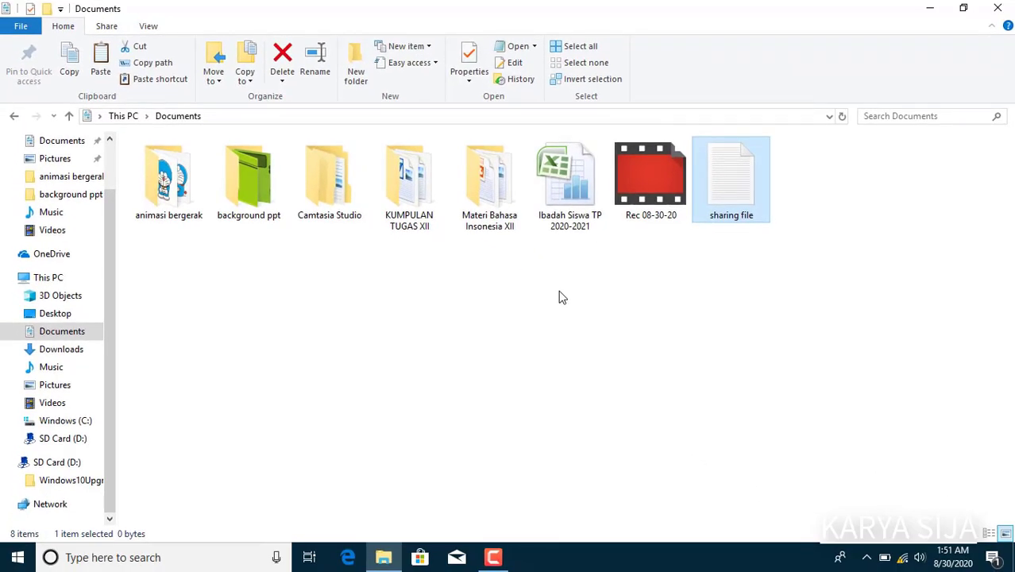